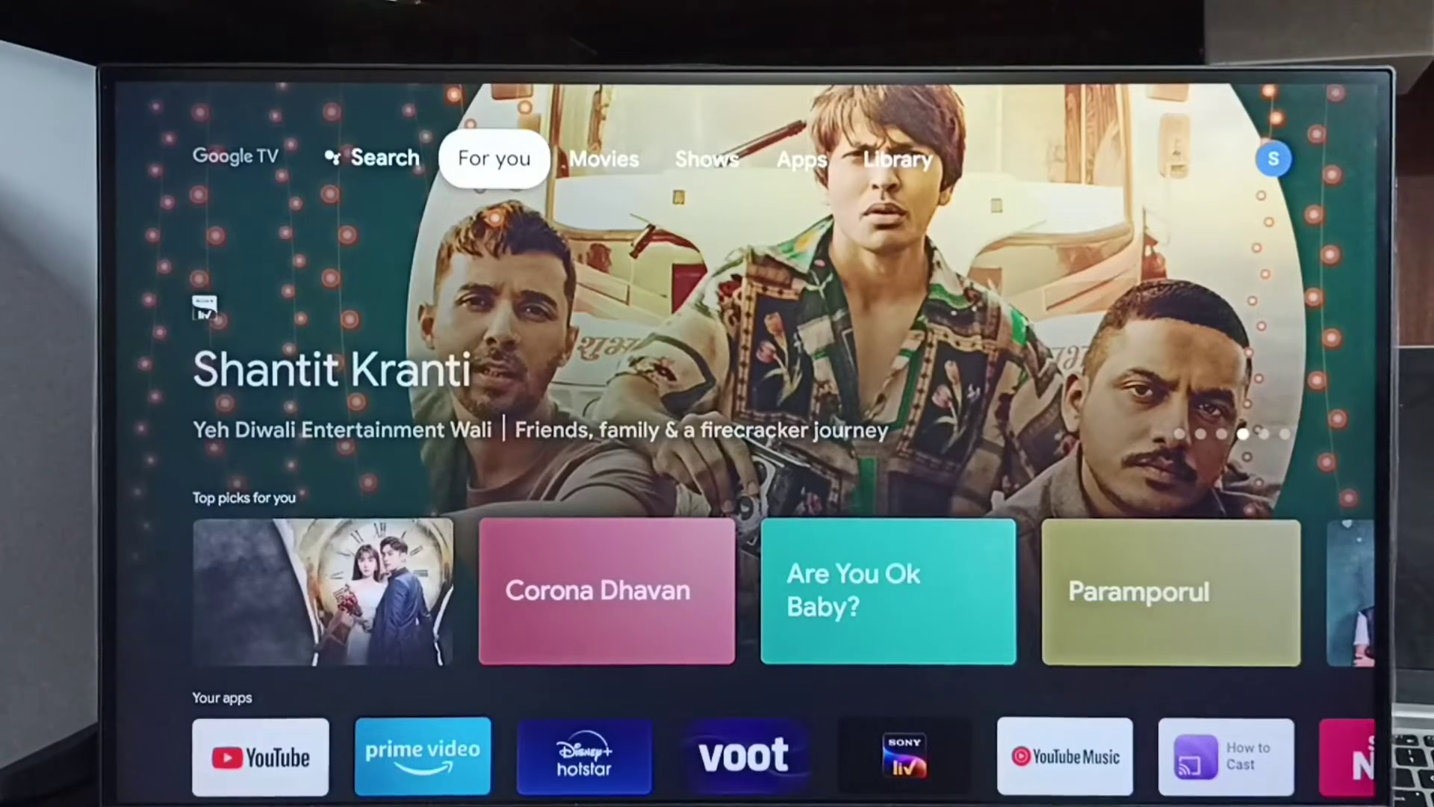
- Move focus down from the For you tab to the YouTube tile in Your apps
{"action": "key", "text": "Down"}
{"action": "key", "text": "Down"}
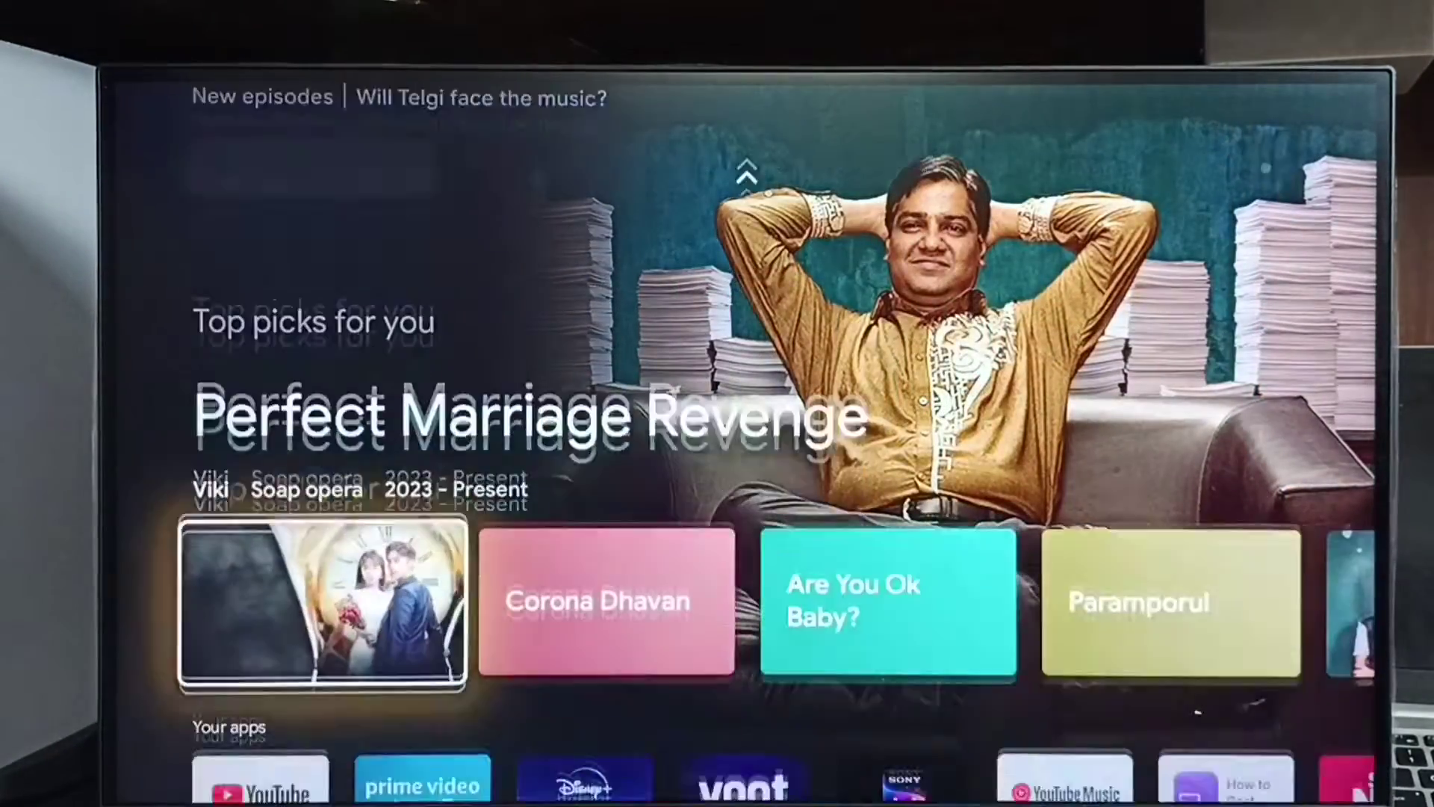
{"action": "key", "text": "Down"}
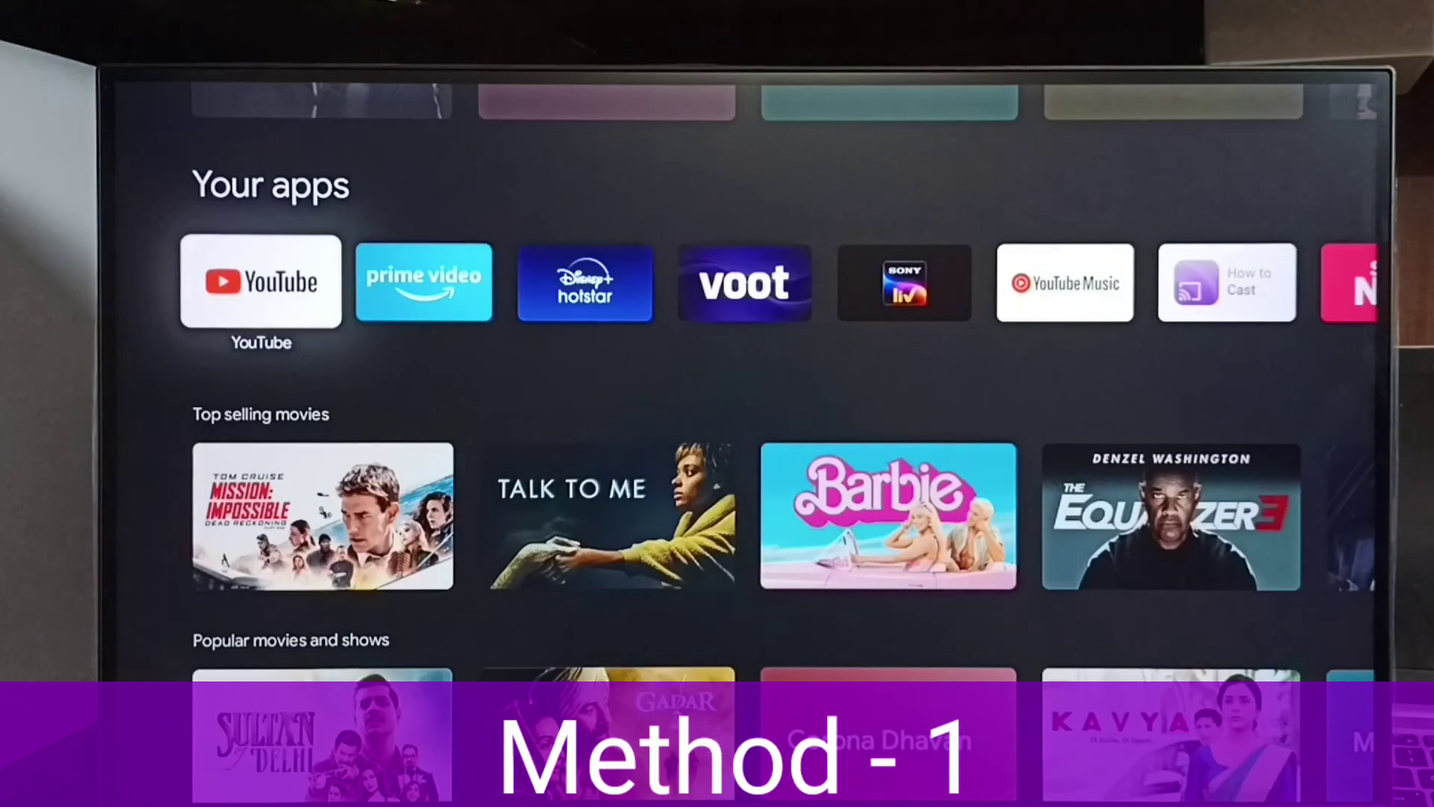
- Launch YouTube from the apps row and focus its Sign in button
{"action": "key", "text": "Return"}
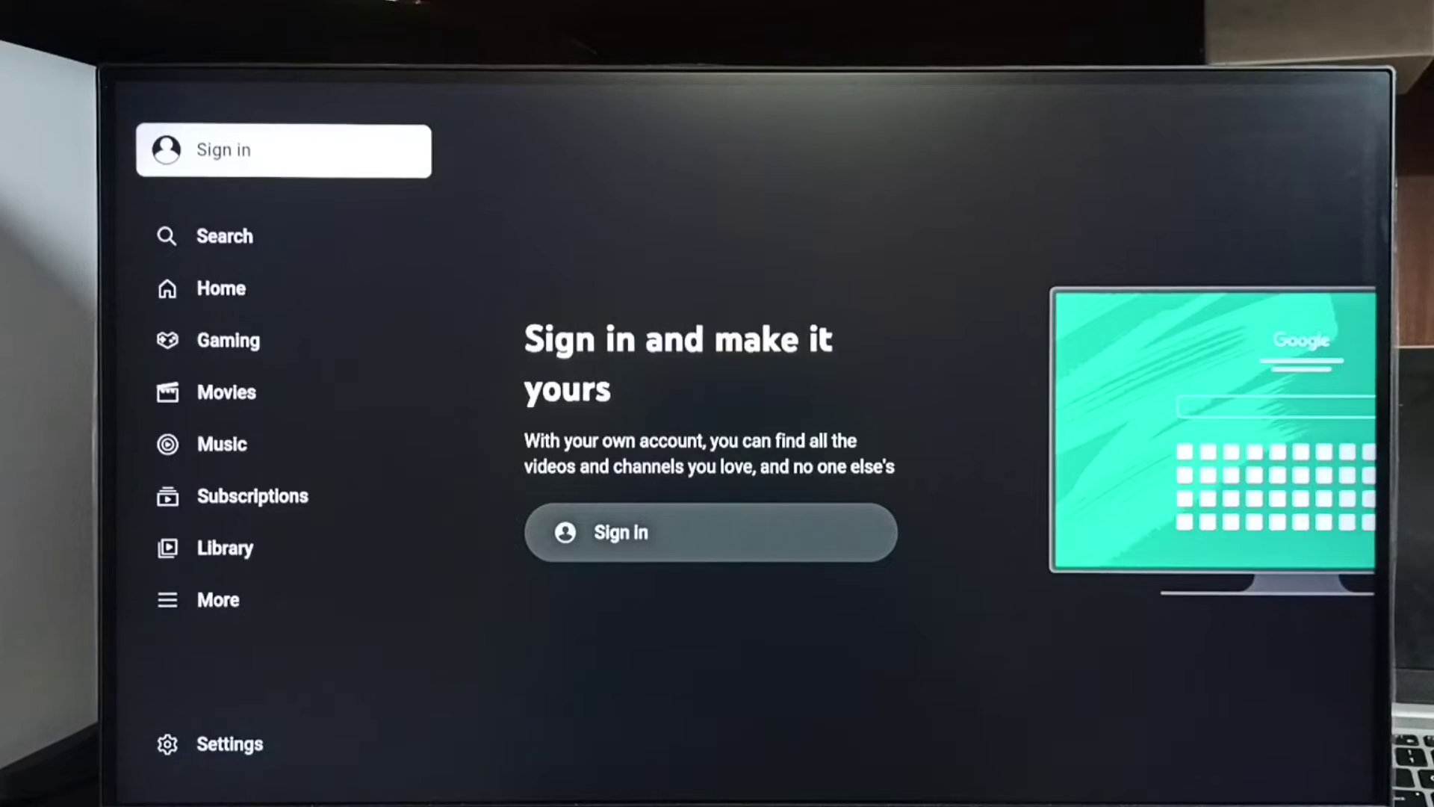
{"action": "key", "text": "Right"}
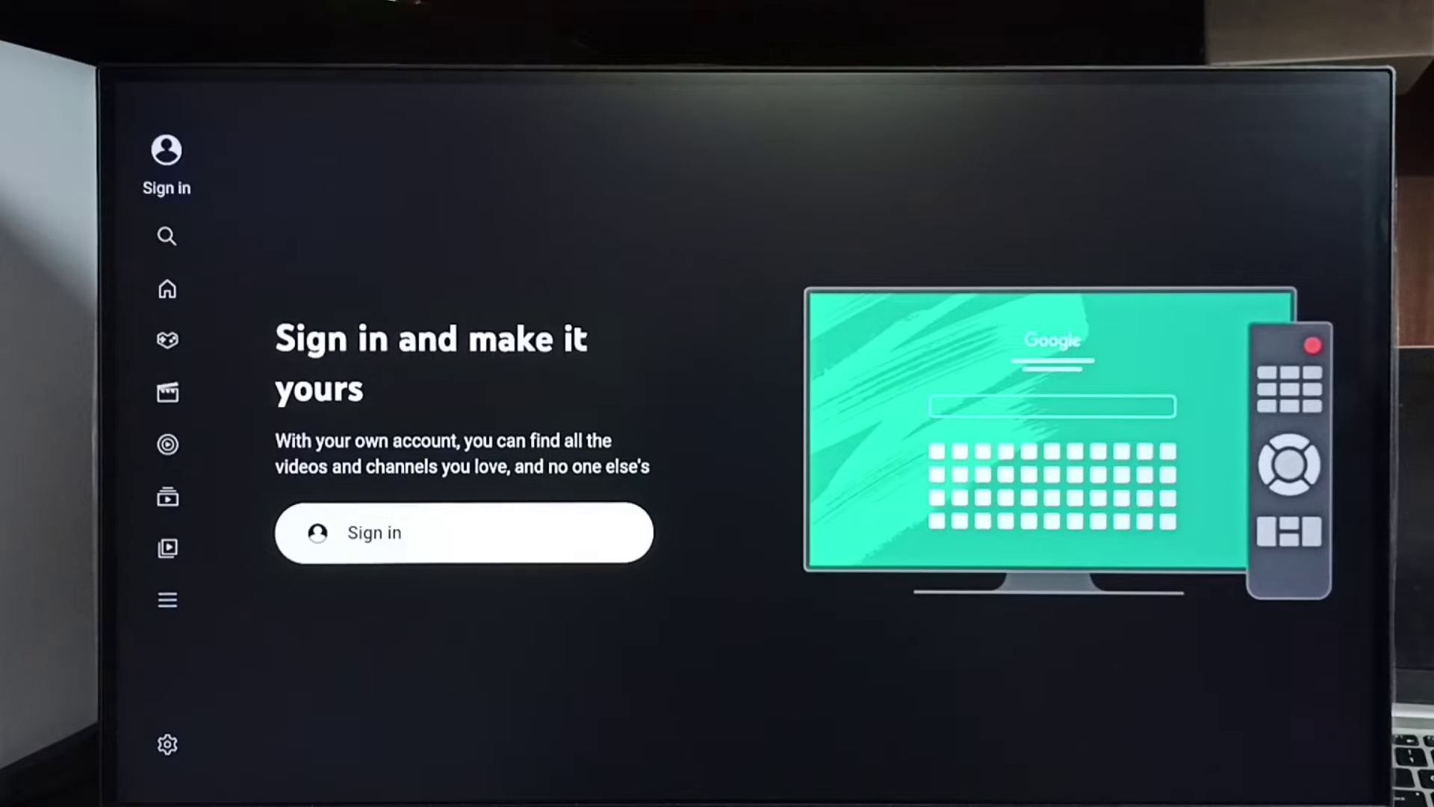
- Begin YouTube sign-in and choose to add a new Google account via + Add account
{"action": "key", "text": "Return"}
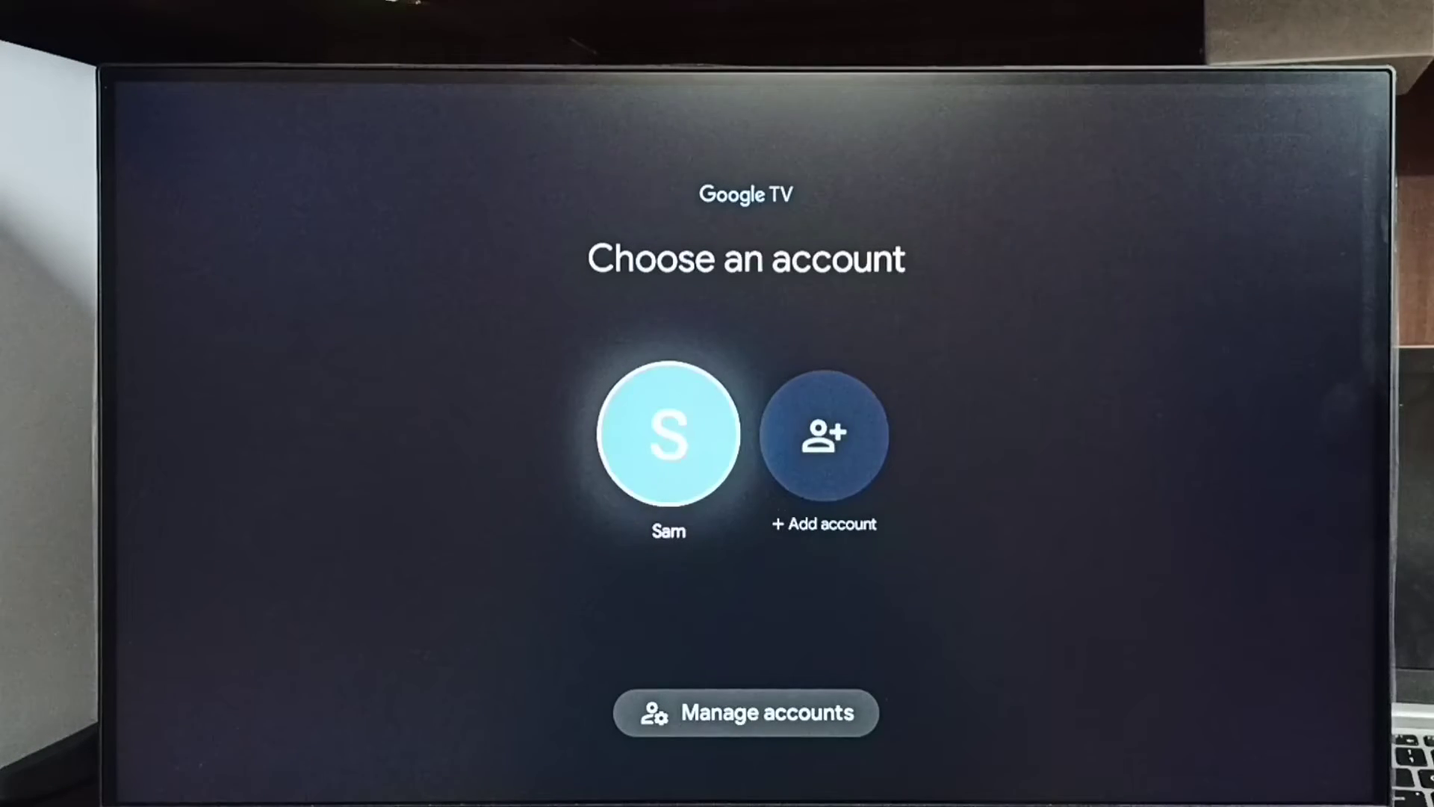
{"action": "key", "text": "Right"}
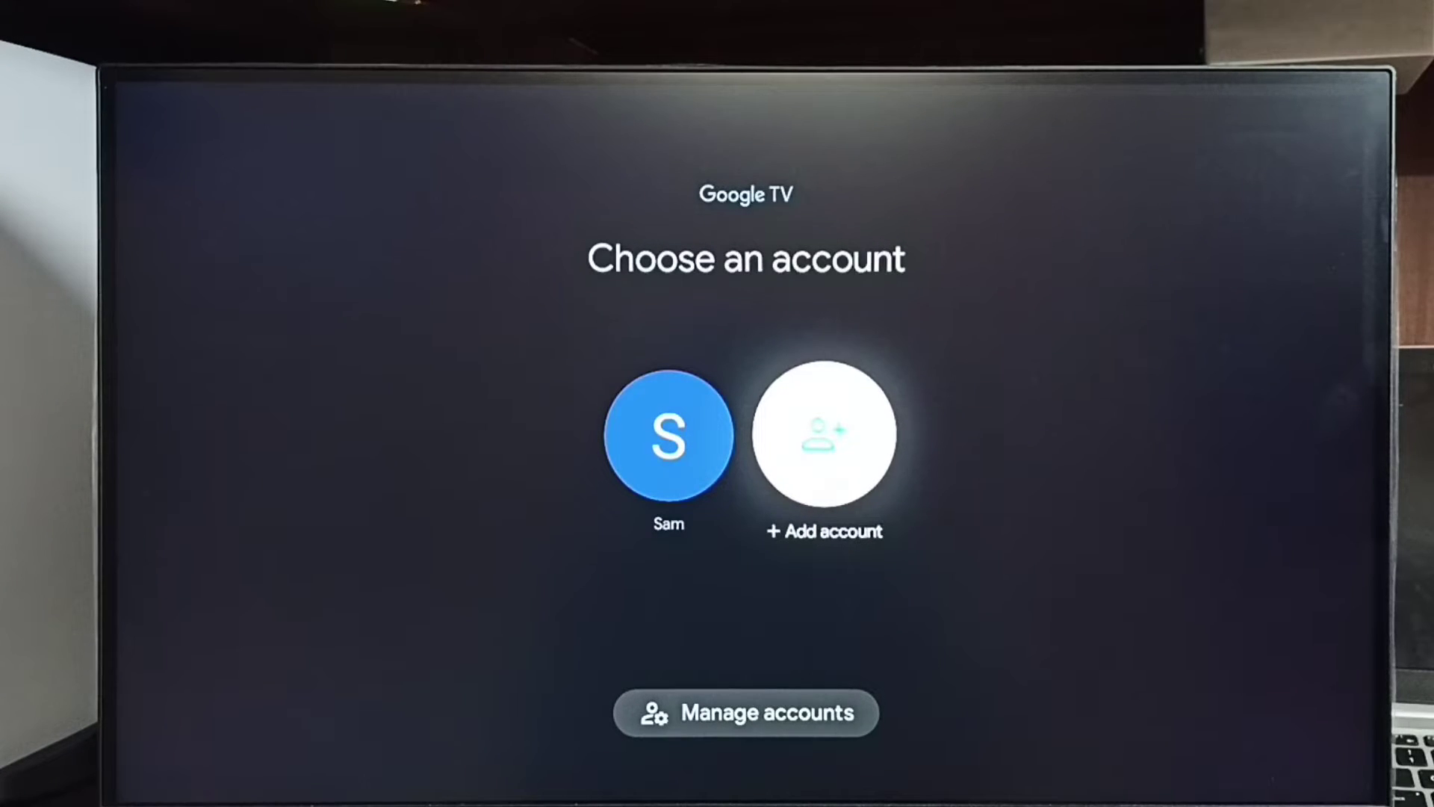
{"action": "key", "text": "Return"}
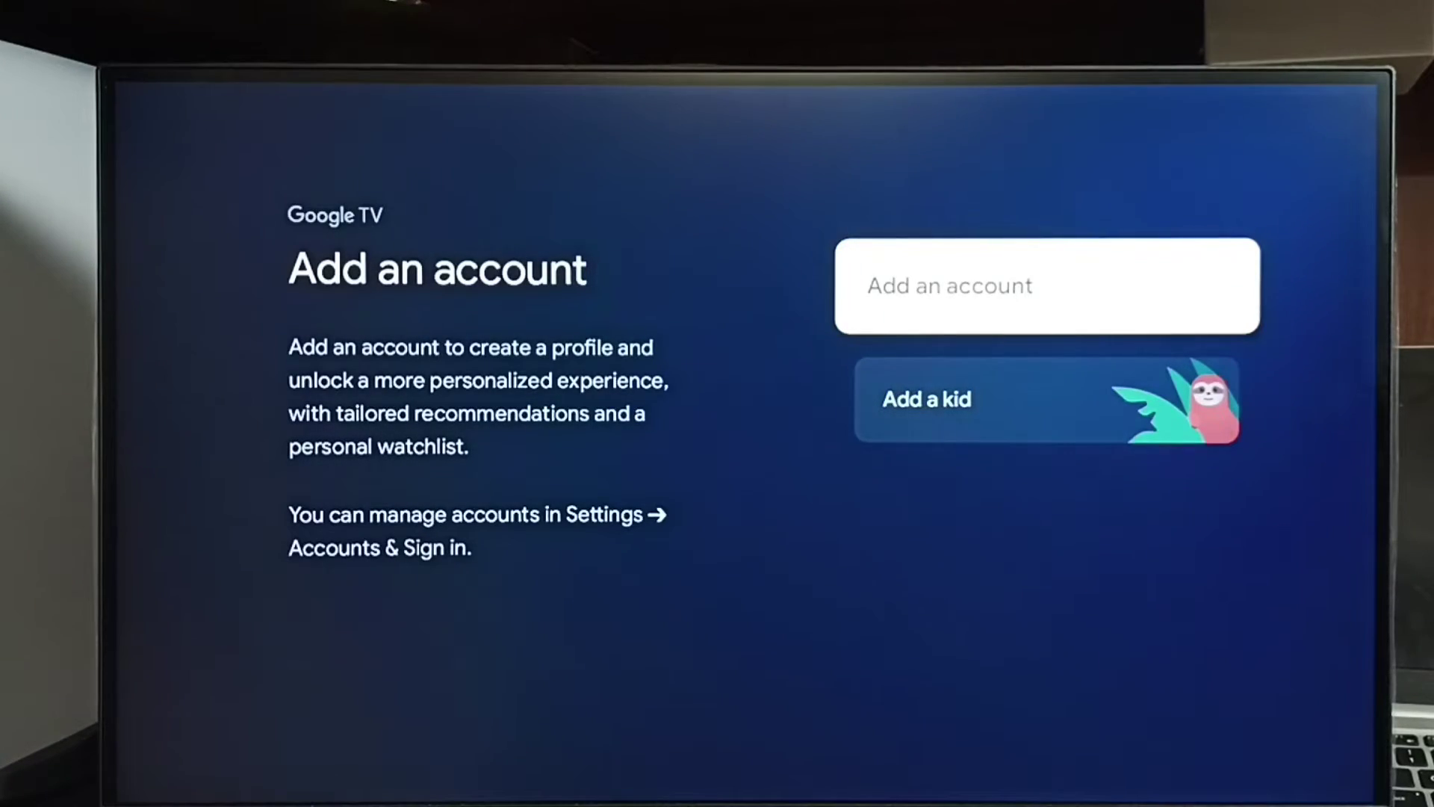
{"action": "key", "text": "Return"}
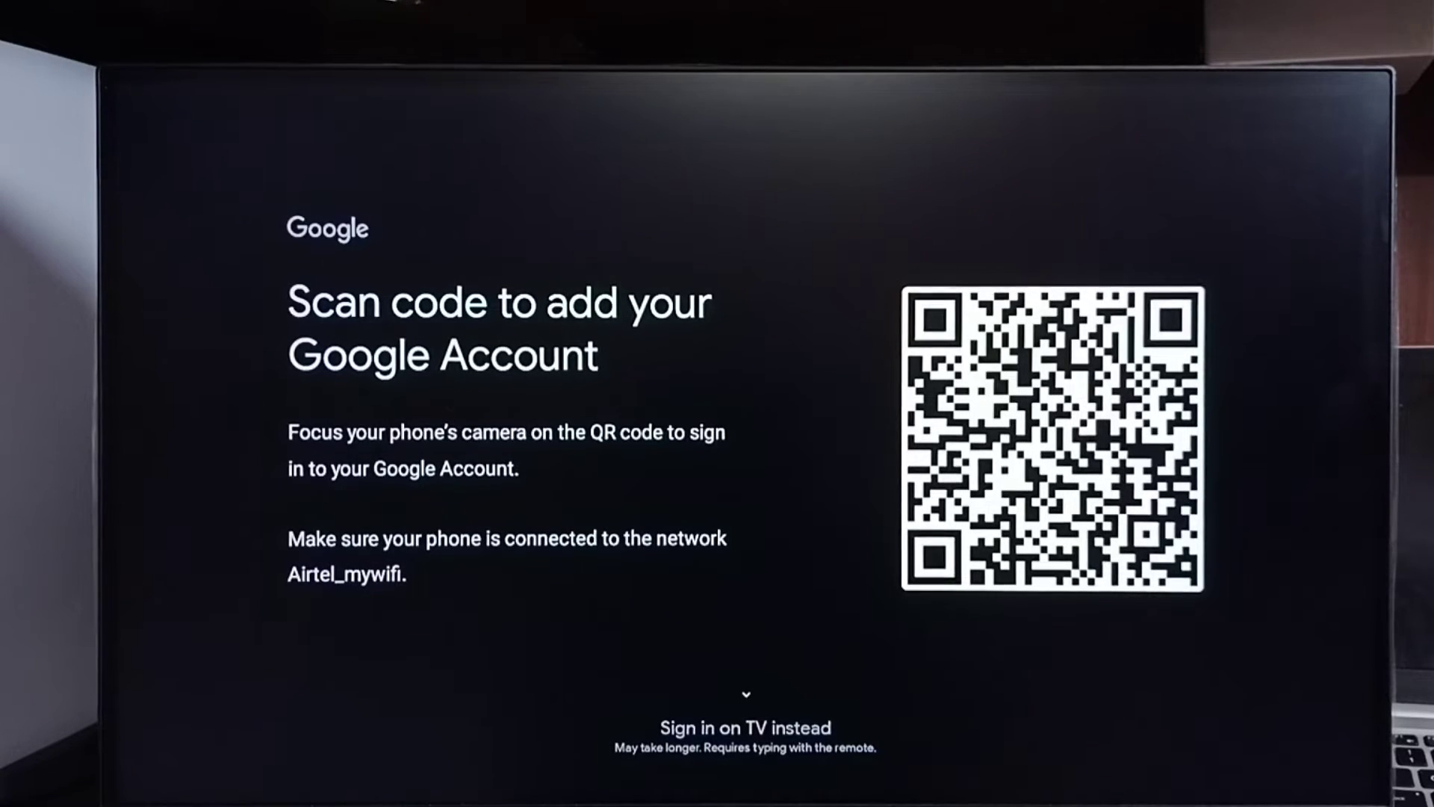
- Reveal the Sign in on TV option before backing out to the home screen
{"action": "key", "text": "Down"}
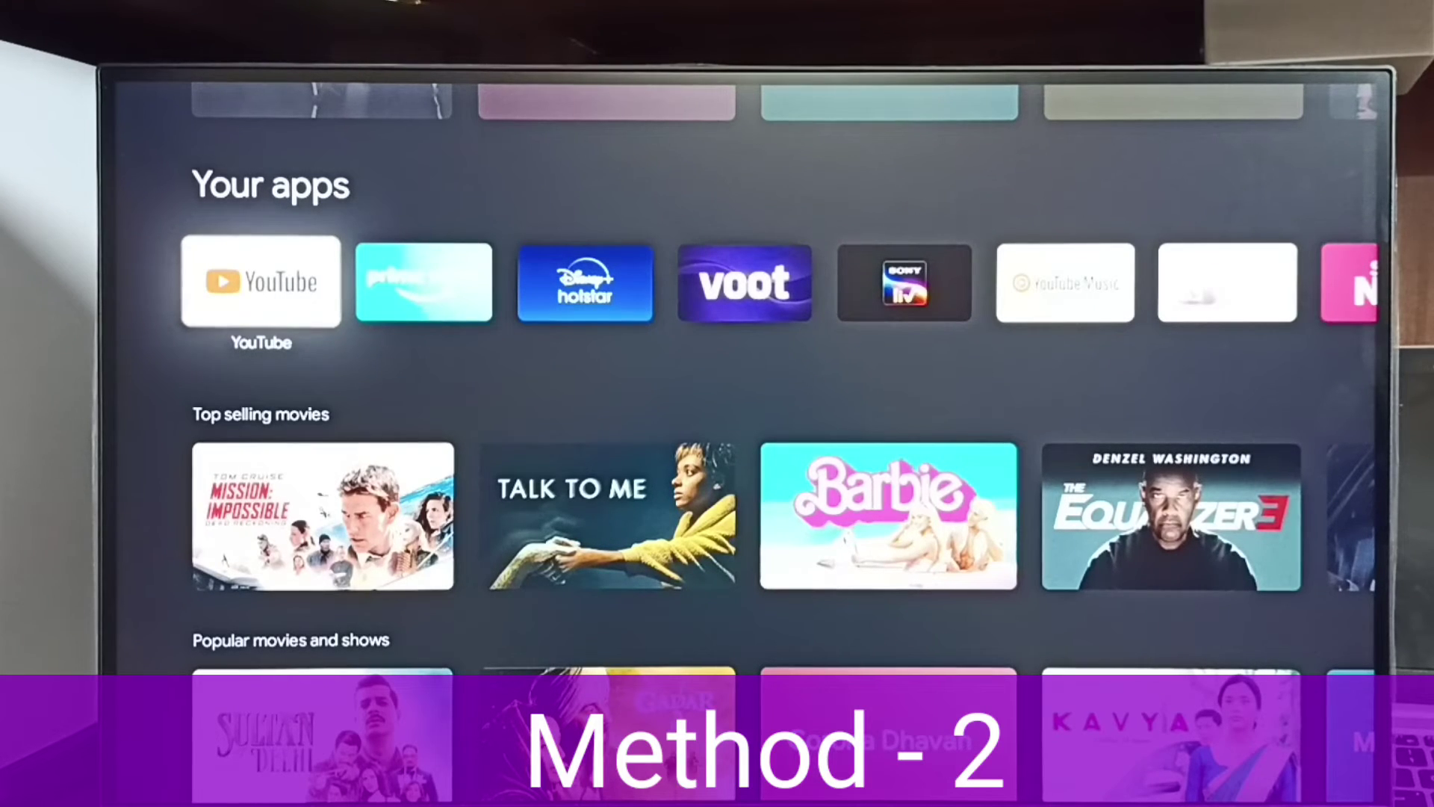
- Reopen YouTube from the Your apps row to its sign-in prompt
{"action": "key", "text": "Return"}
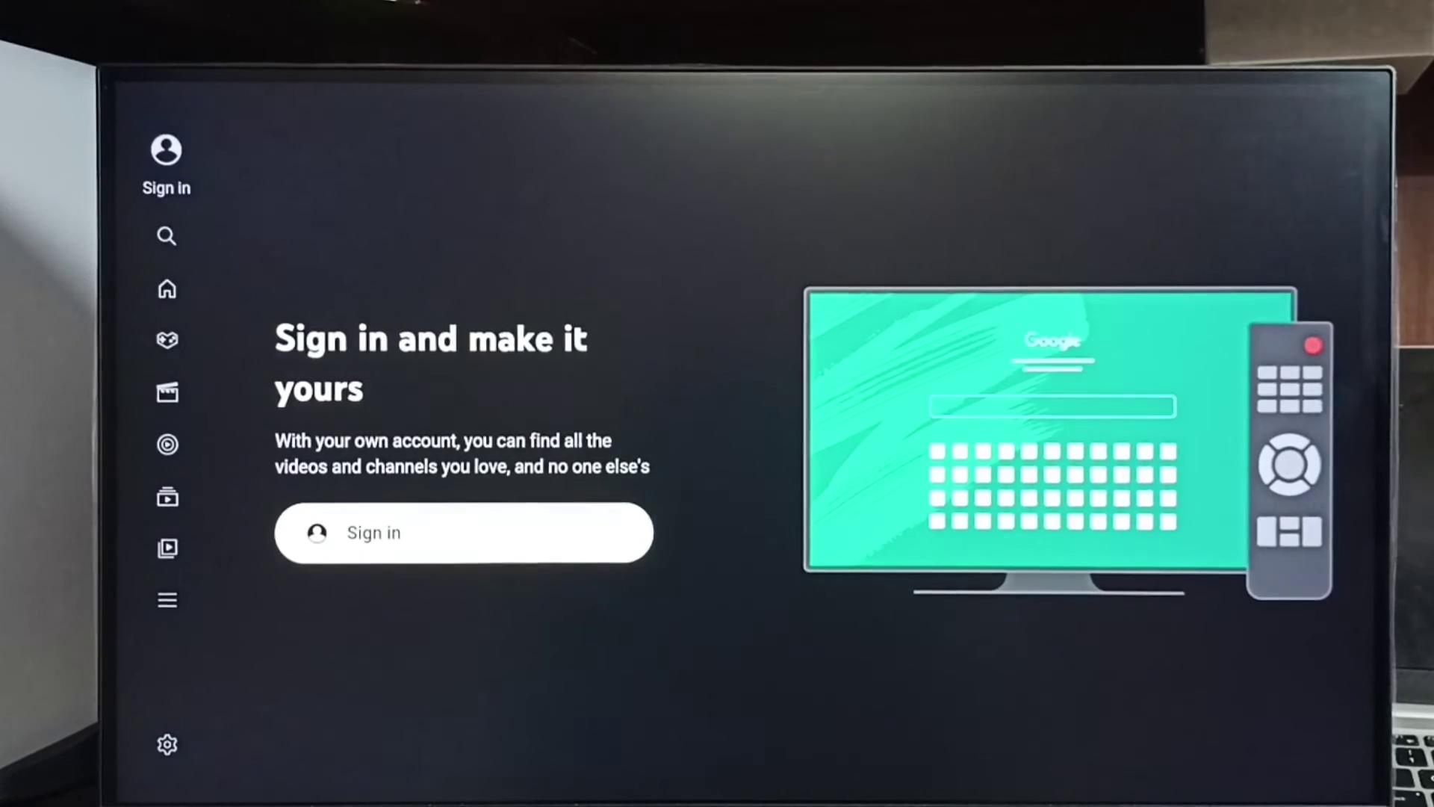
- Start YouTube sign-in again, bringing up the Choose an account screen
{"action": "key", "text": "Return"}
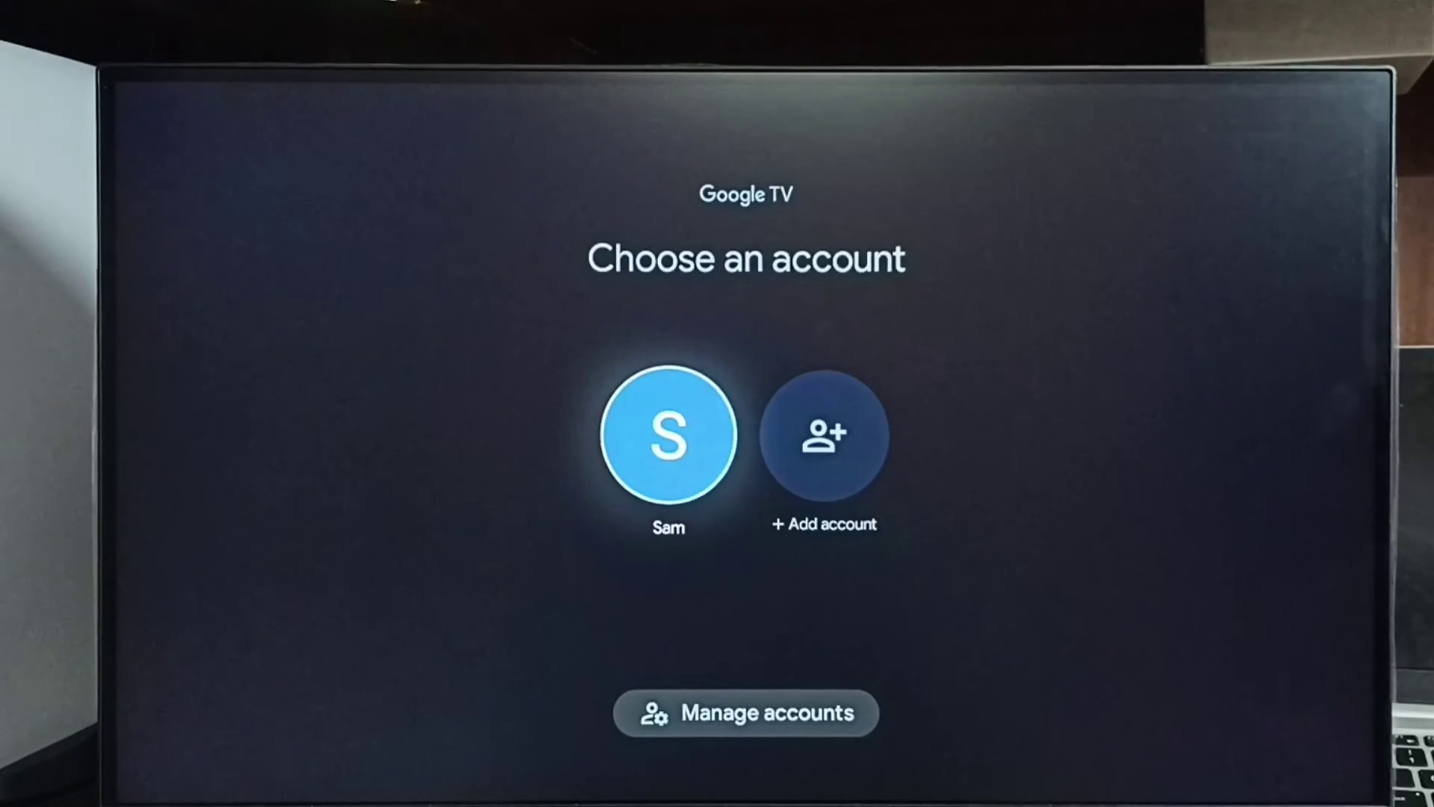
- Sign YouTube in with the existing Sam account, landing on the home feed
{"action": "key", "text": "Escape"}
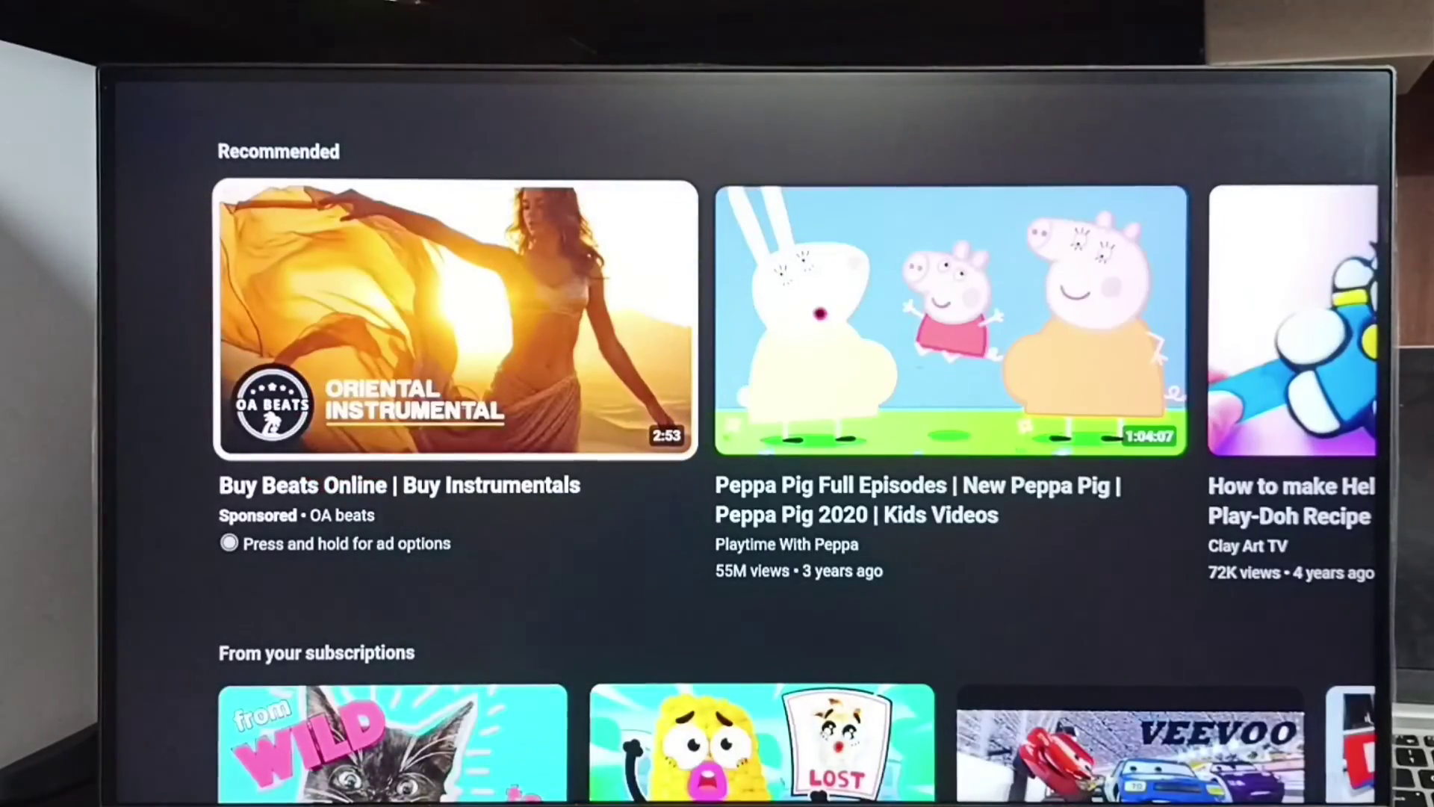
- Expand the YouTube sidebar and go to the Sam John profile's Account page
{"action": "key", "text": "Left"}
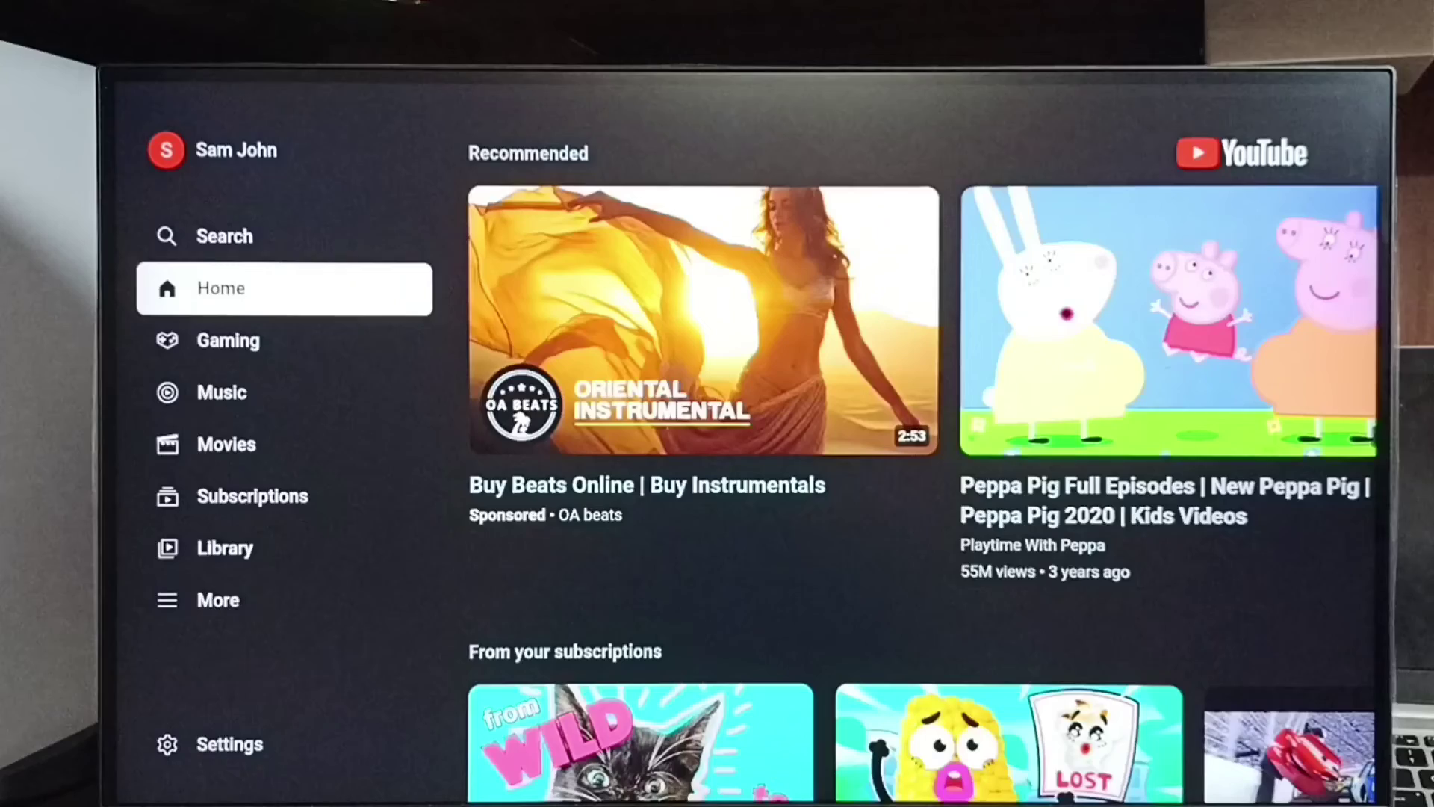
{"action": "key", "text": "Up"}
{"action": "key", "text": "Up"}
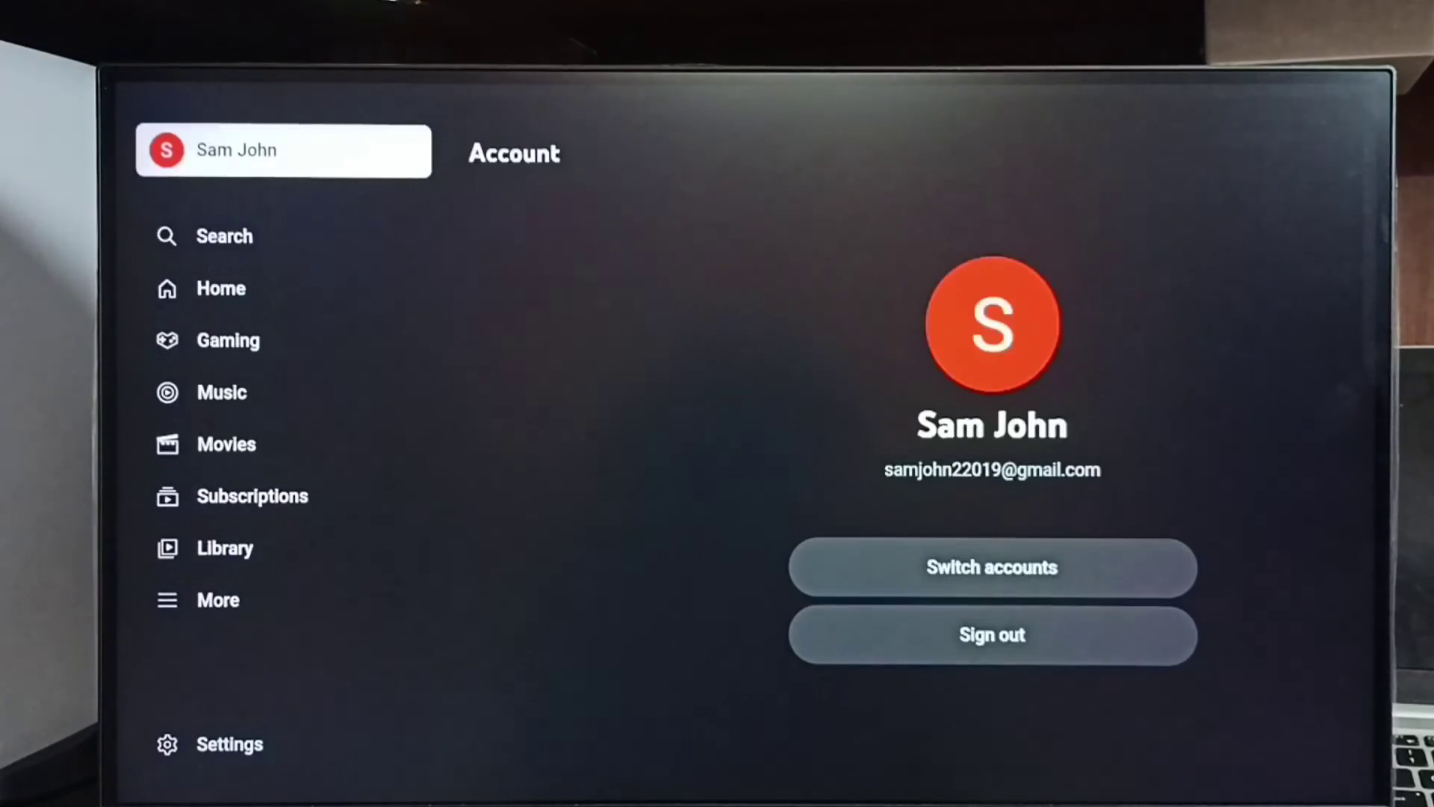